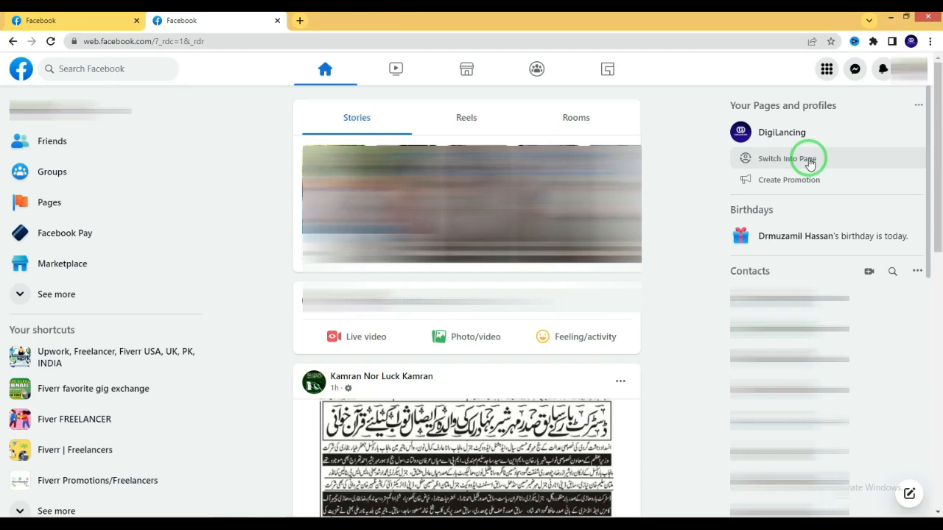
Switch into the DigiLancing page, dismiss the switch notice, and open its WhatsApp linking settings
left_click(807, 162)
left_click(806, 162)
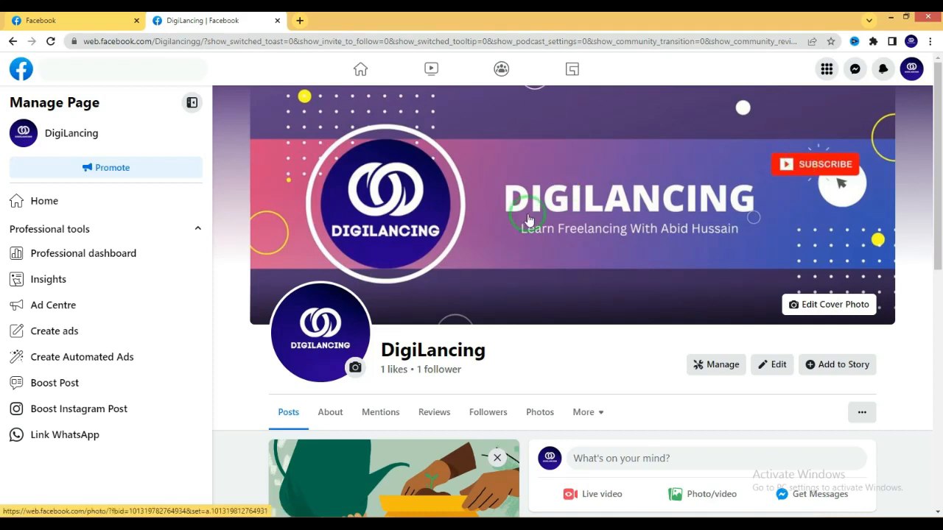
scroll(407, 210, "down", 2)
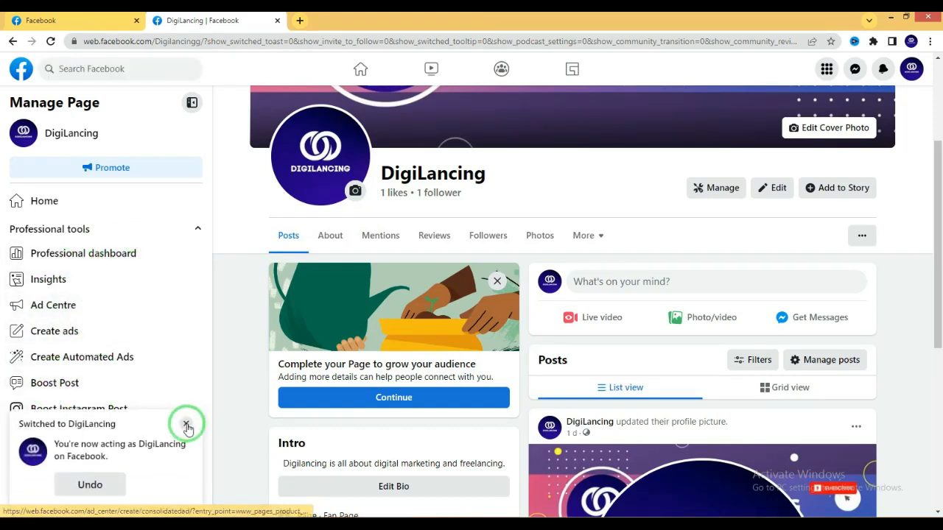
left_click(186, 423)
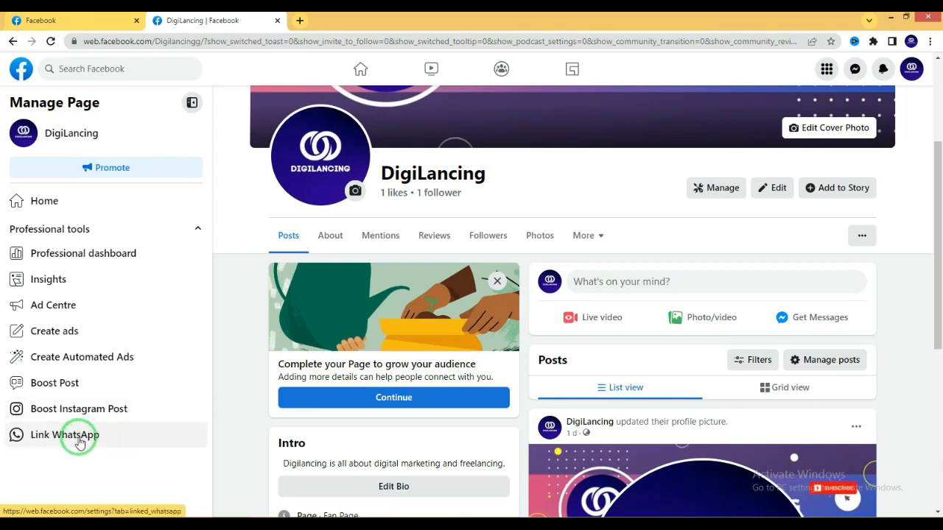
left_click(79, 441)
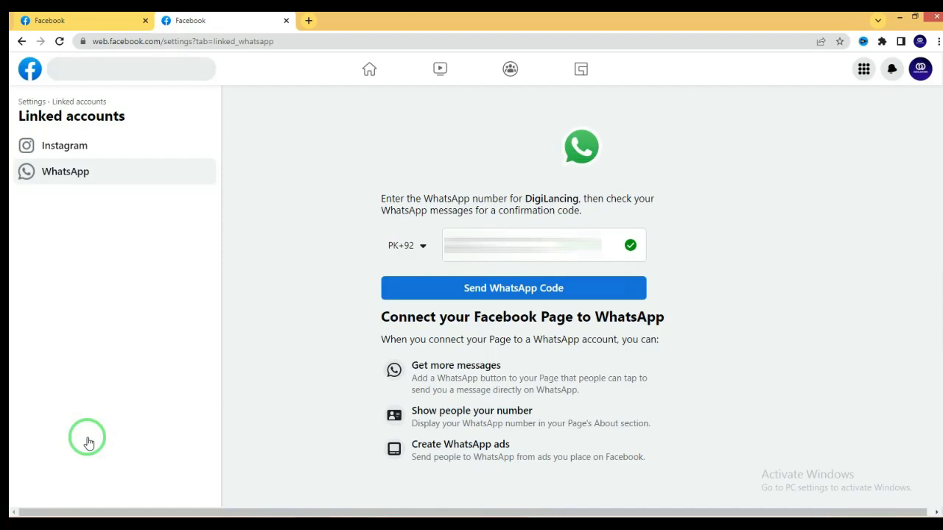
Request a WhatsApp confirmation code for the DigiLancing page's WhatsApp number
left_click(482, 258)
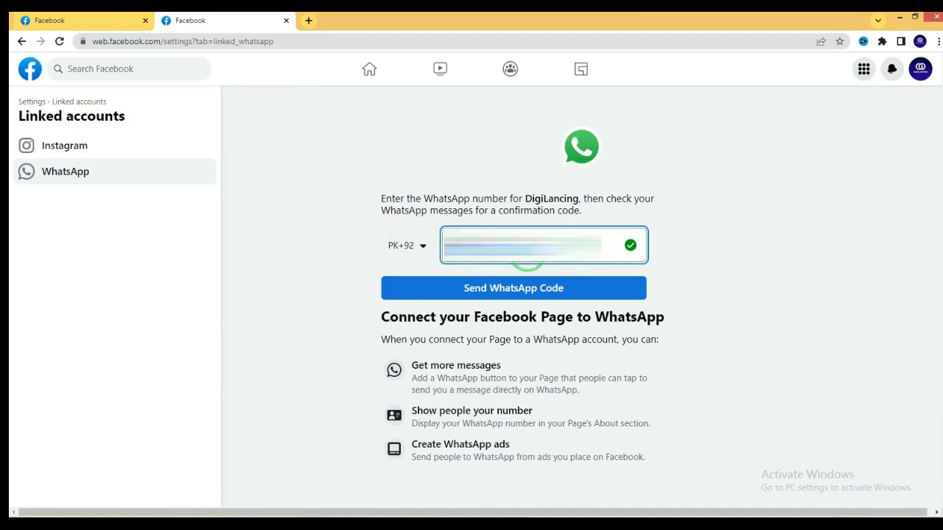
left_click(489, 288)
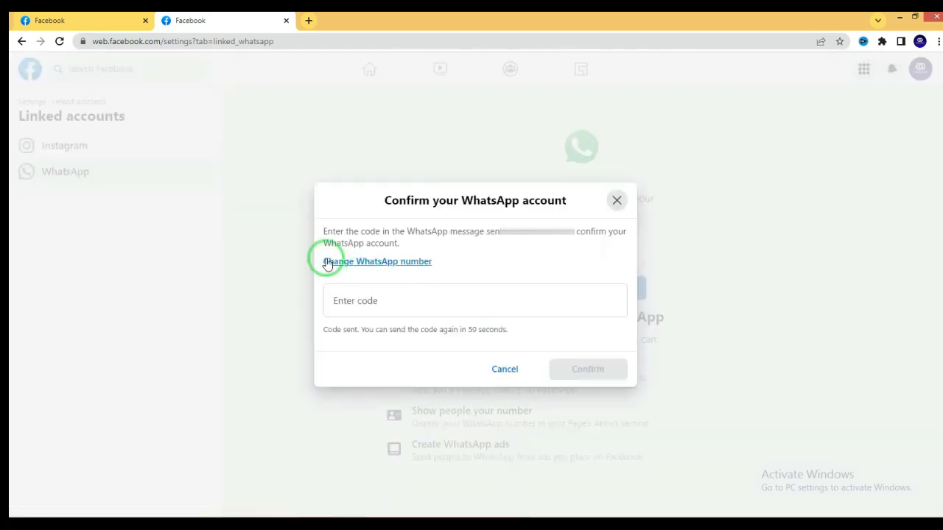
Highlight and then deselect the confirmation instructions in the WhatsApp dialog
left_click(335, 233)
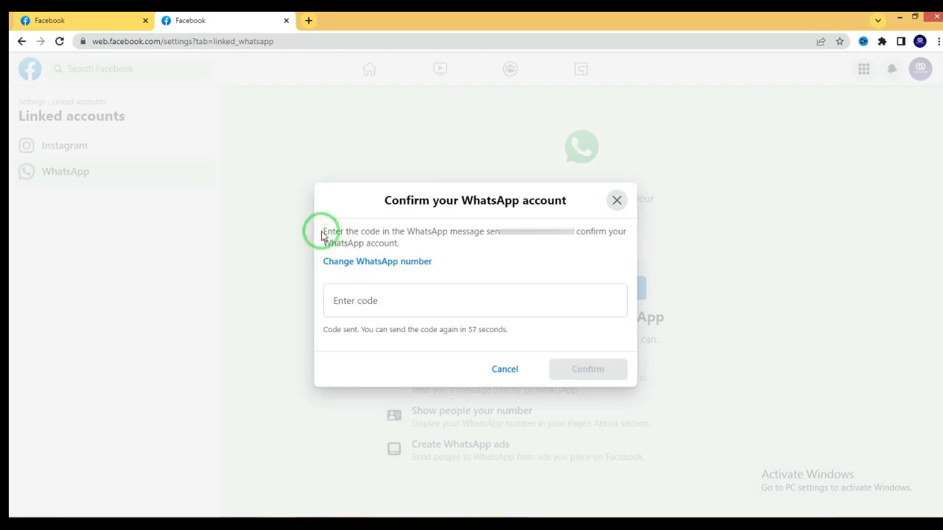
left_click_drag(320, 233, 415, 246)
left_click(500, 270)
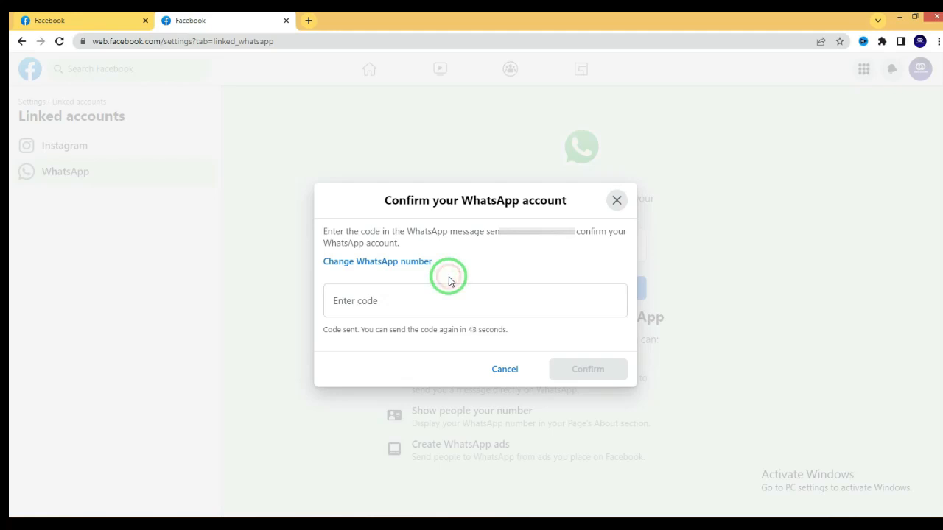
Enter the received WhatsApp confirmation code and submit it to link WhatsApp
left_click(393, 300)
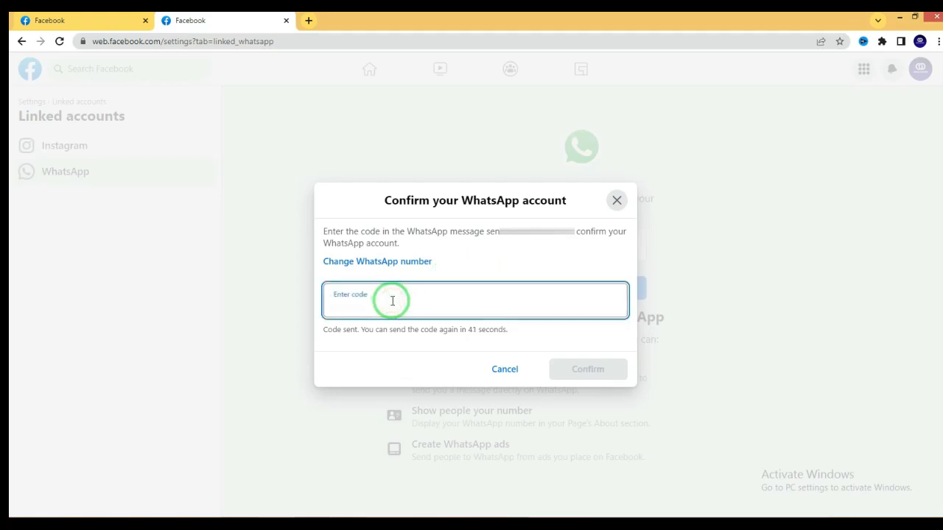
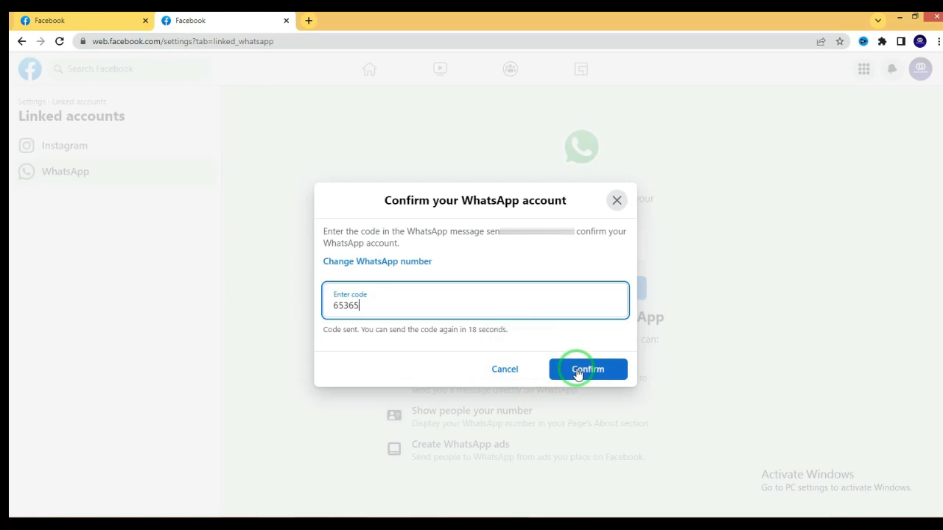
left_click(507, 368)
left_click(78, 147)
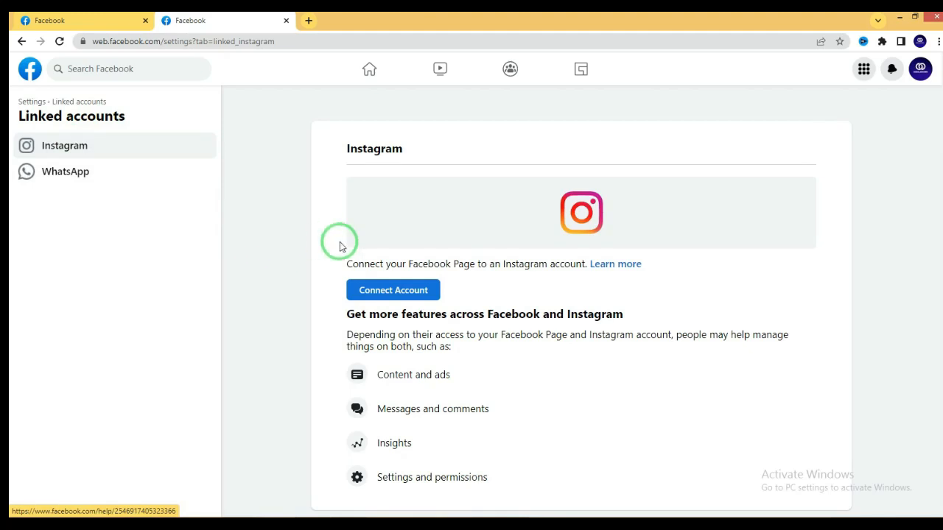
left_click(391, 291)
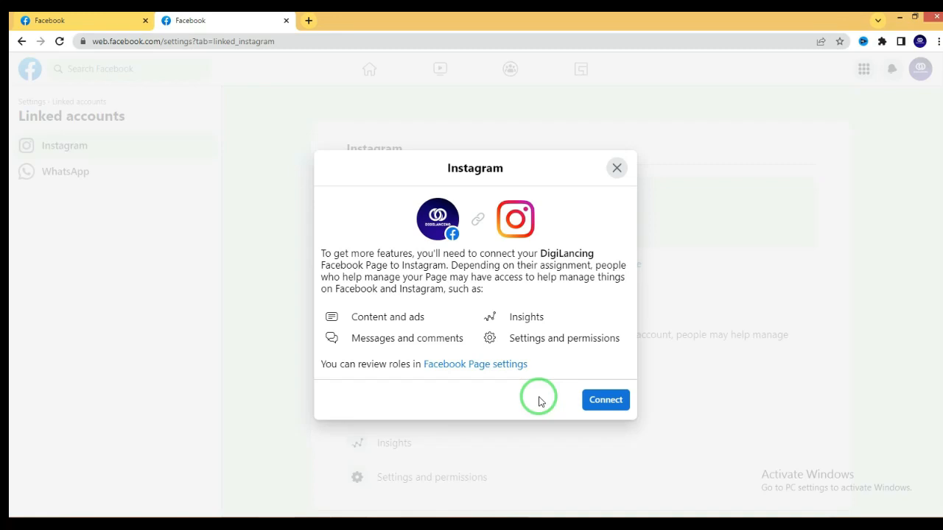
Close the Instagram connection prompt without connecting and go back to the home feed
left_click(616, 174)
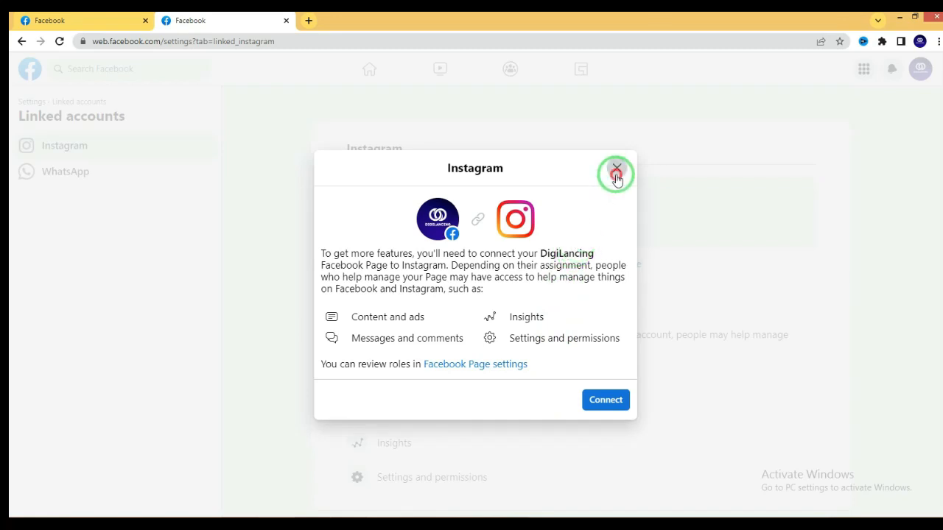
left_click(22, 42)
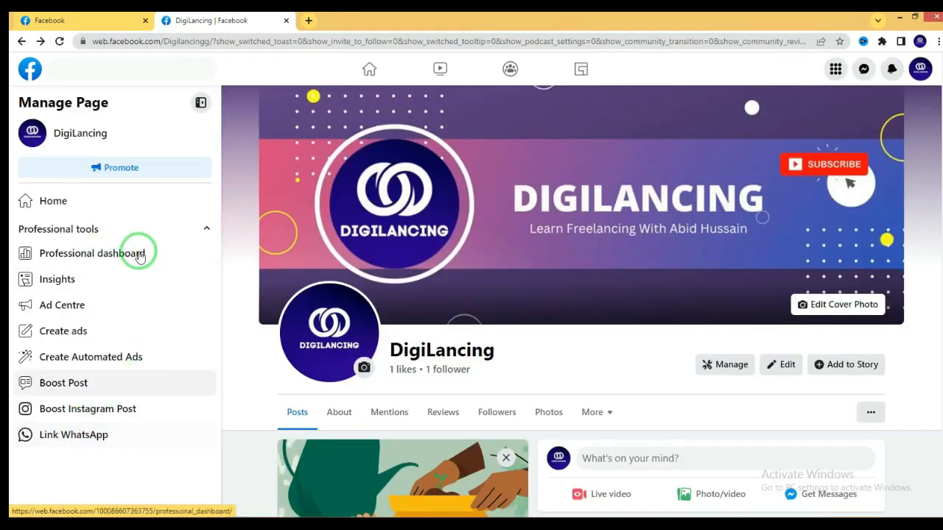
left_click(22, 42)
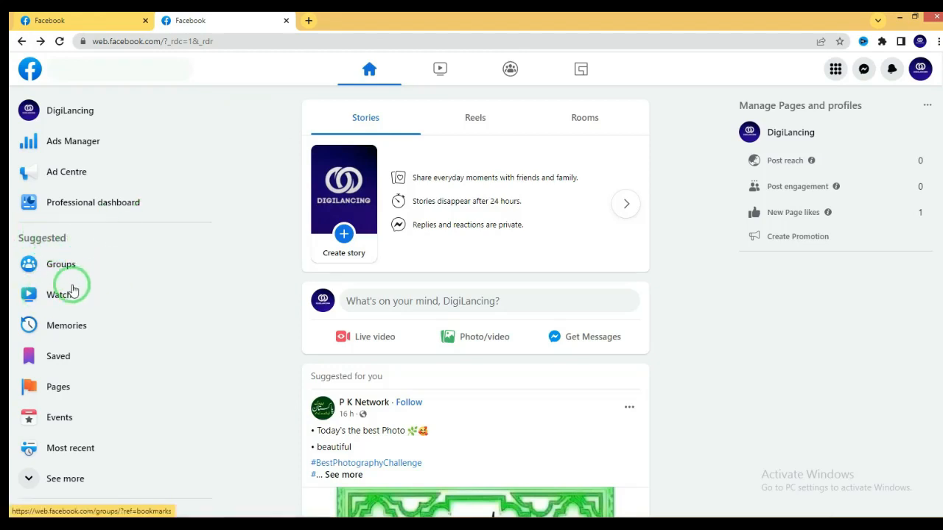
Open the Groups section from the left sidebar while acting as DigiLancing
left_click(73, 269)
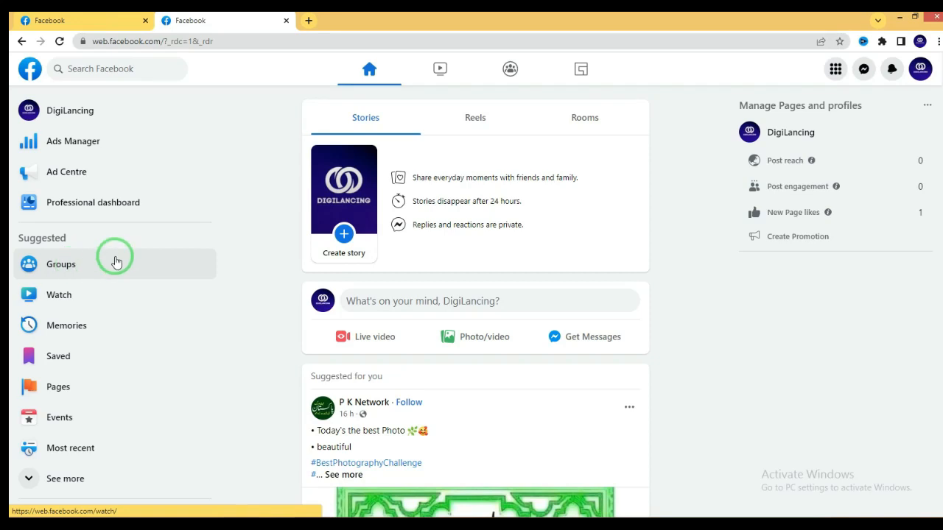
left_click(97, 297)
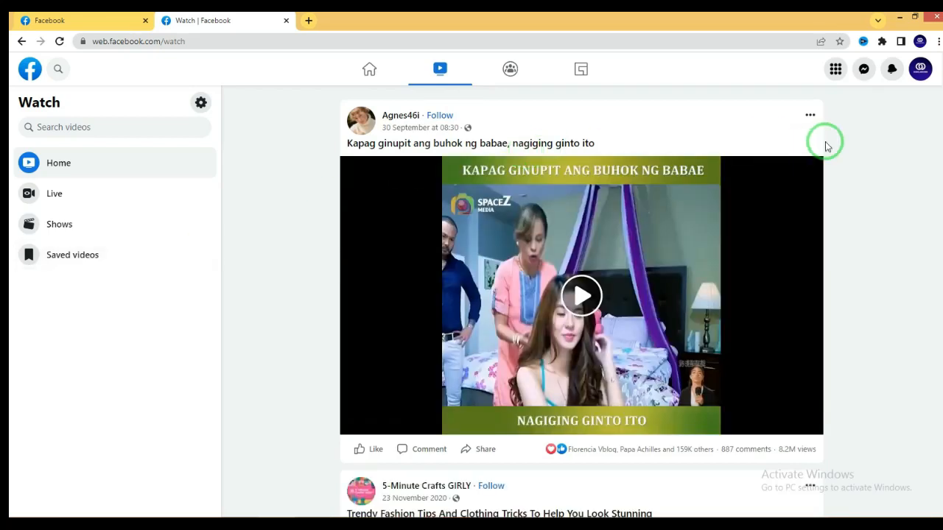
scroll(936, 147, "down", 5)
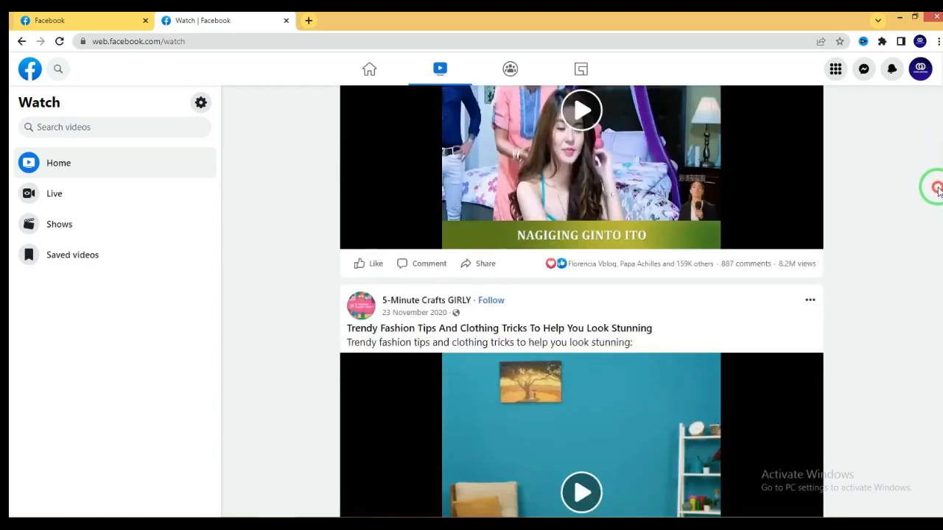
left_click_drag(929, 263, 930, 273)
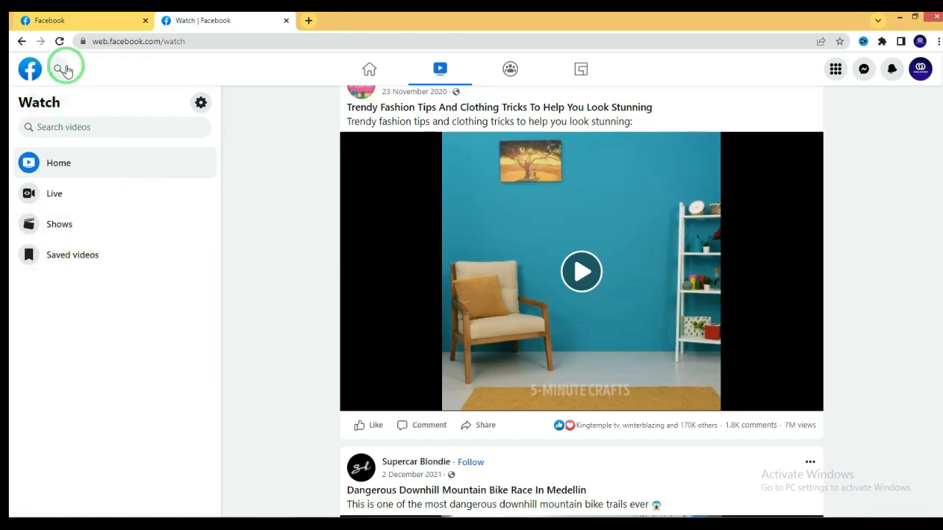
left_click(20, 42)
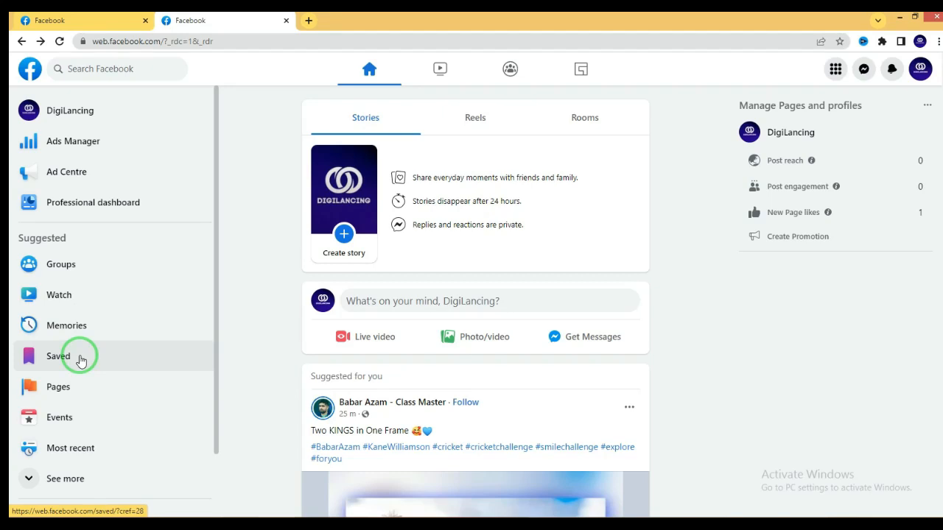
left_click(73, 391)
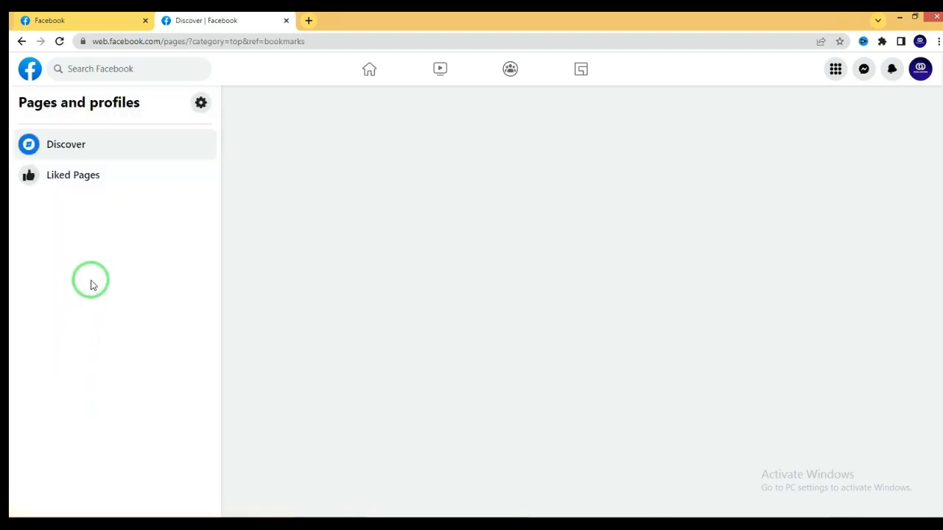
left_click(83, 179)
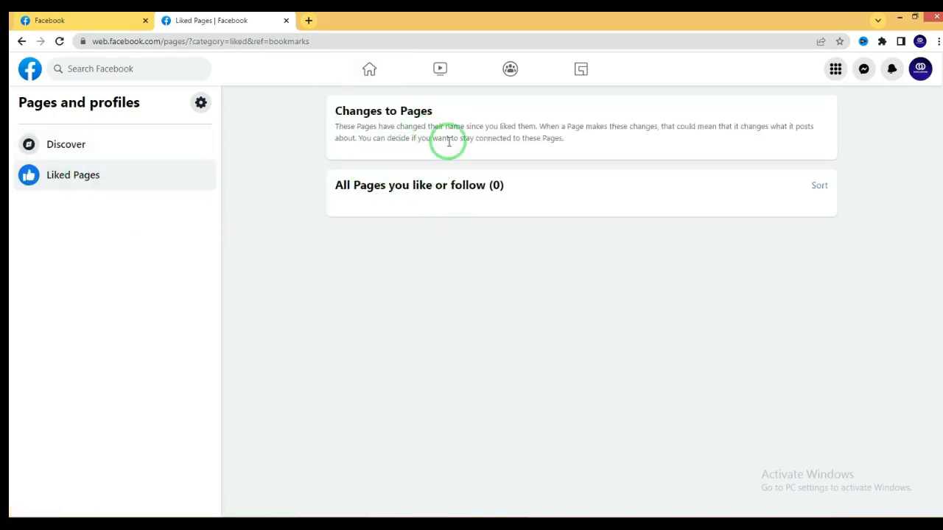
left_click(22, 40)
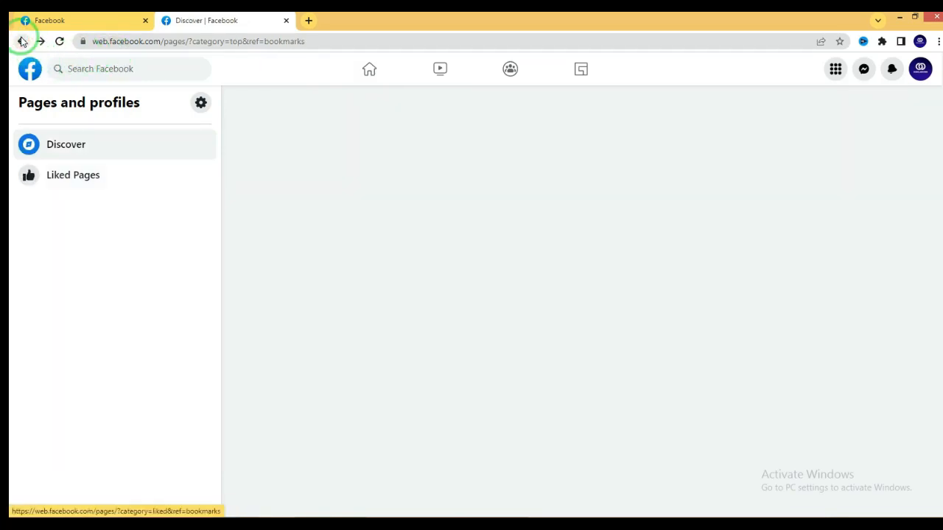
left_click(22, 41)
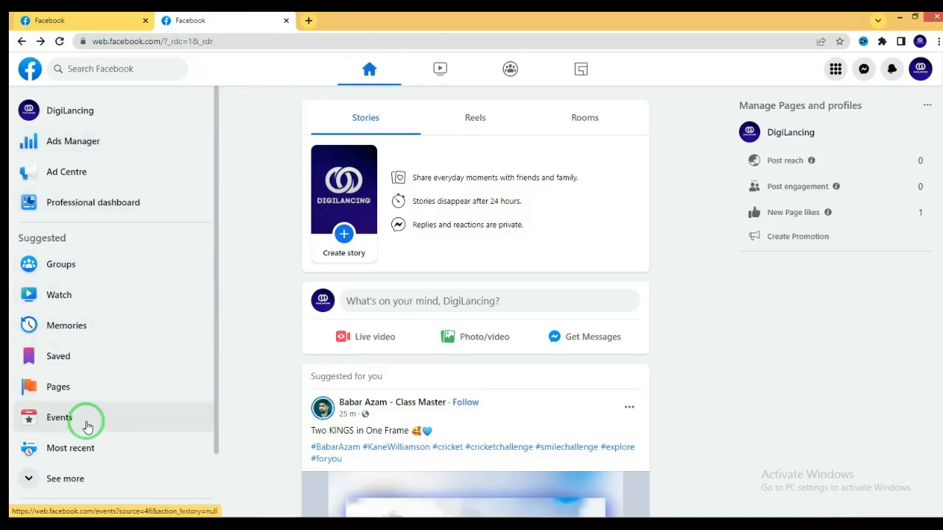
Expand the left sidebar with See more to reveal Climate Science Centre, Fundraisers and Play games
left_click_drag(215, 404, 211, 466)
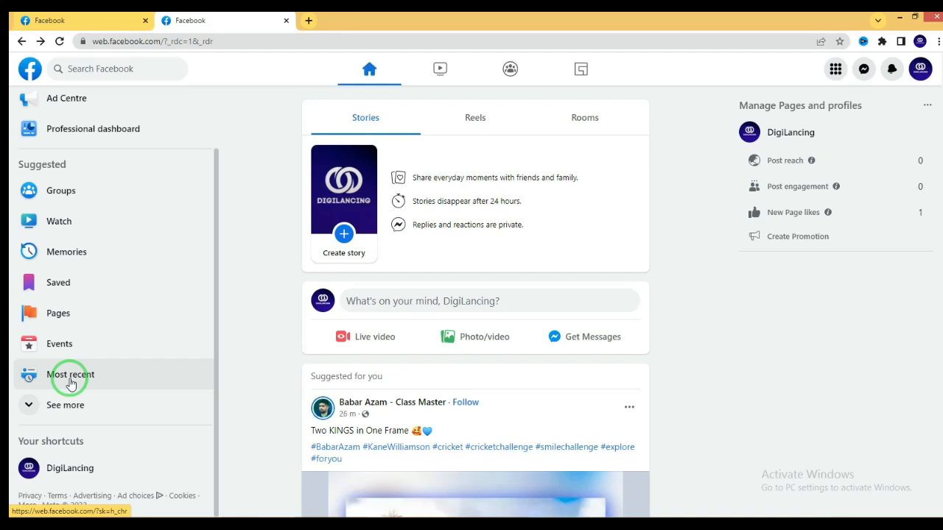
left_click(65, 406)
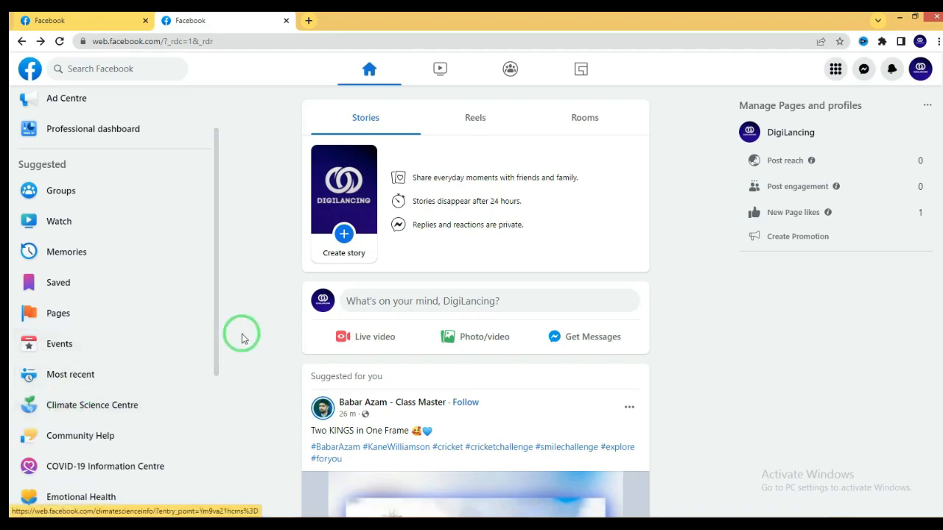
left_click_drag(217, 341, 199, 442)
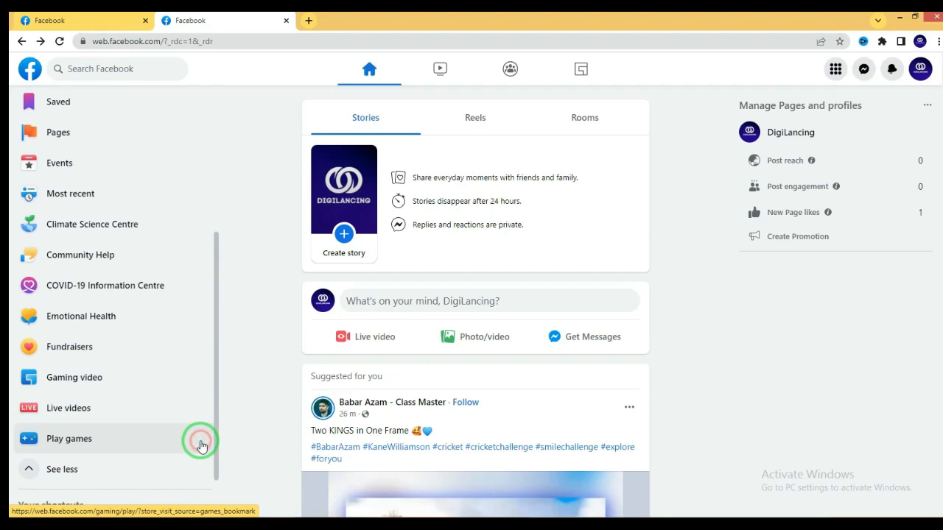